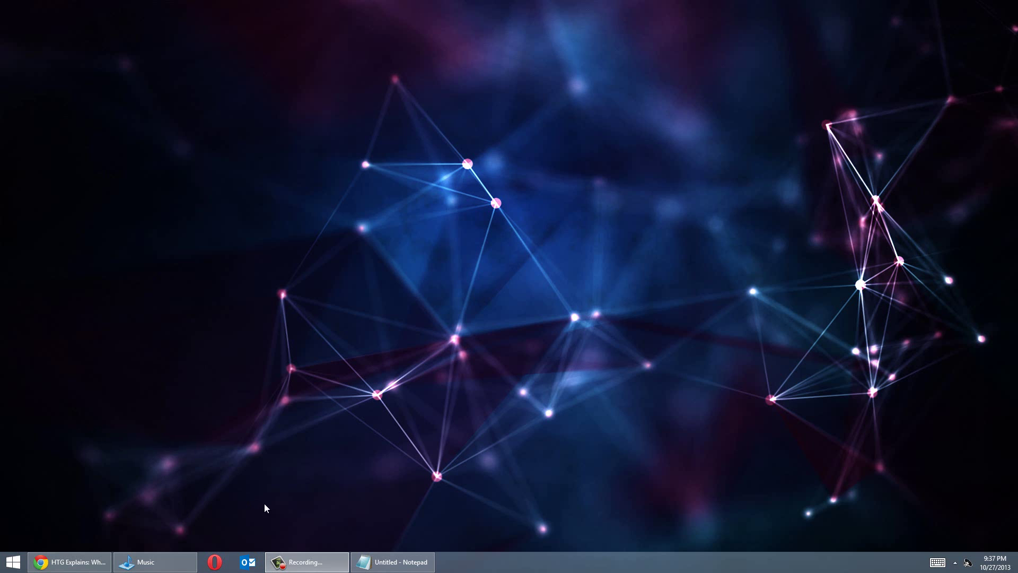
Restore the Notepad notes and highlight the OpenDNS and Google DNS addresses
left_click(403, 562)
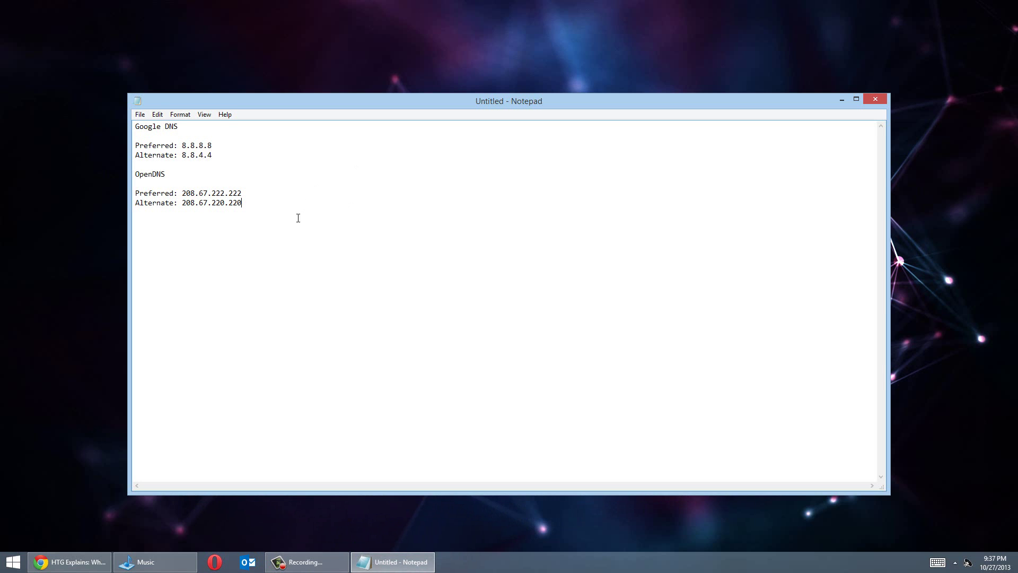
left_click_drag(247, 212, 135, 191)
left_click(240, 159)
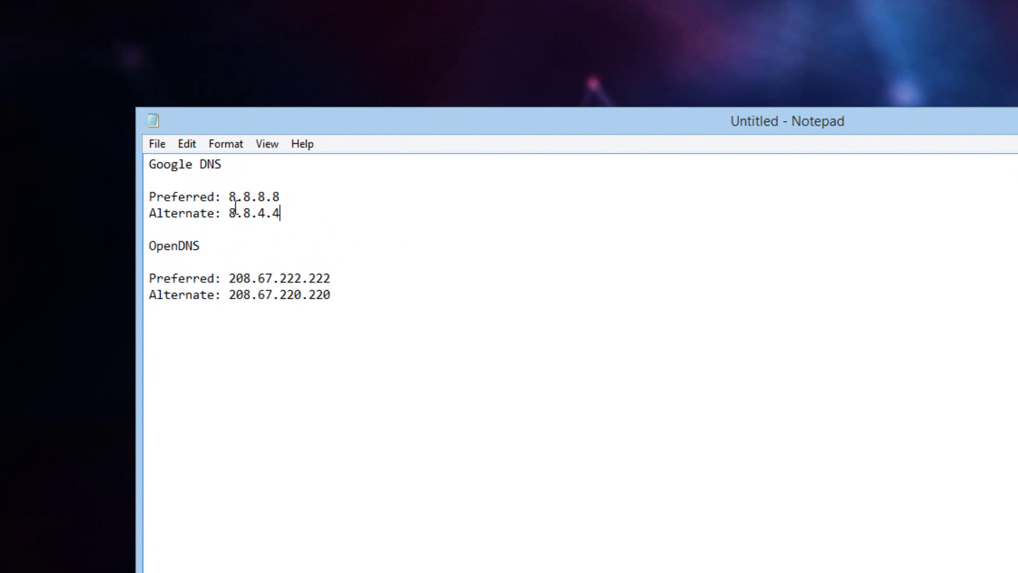
left_click(136, 168, "shift")
Clear the selection, then switch to File Explorer and go up to reach Control Panel
left_click(590, 474)
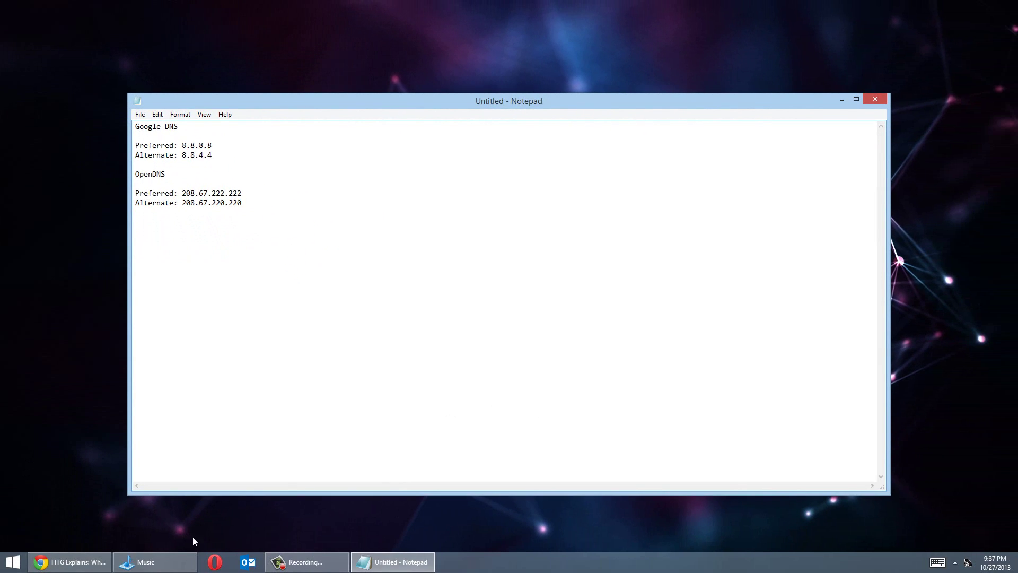
left_click(159, 561)
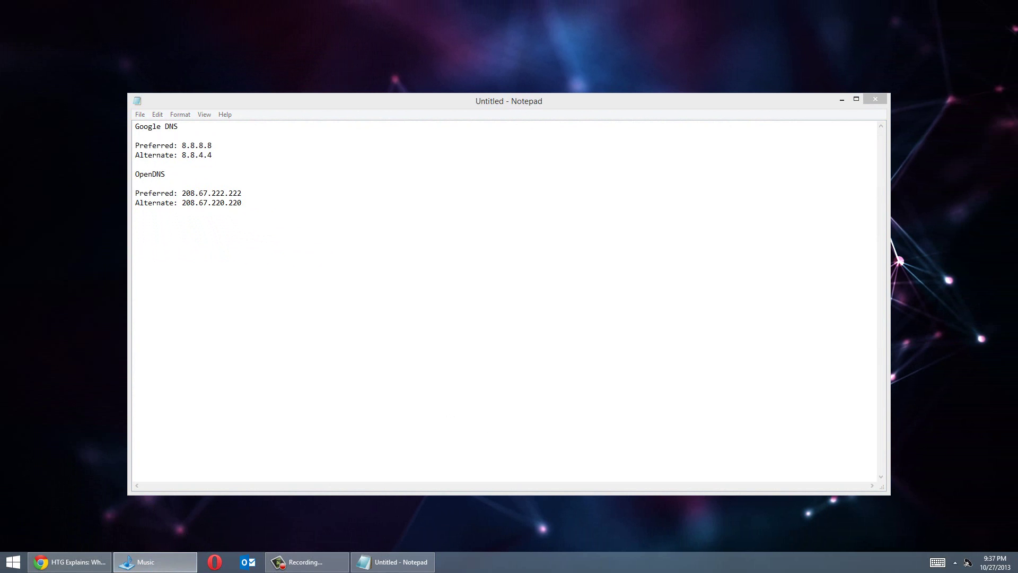
key("alt+Up")
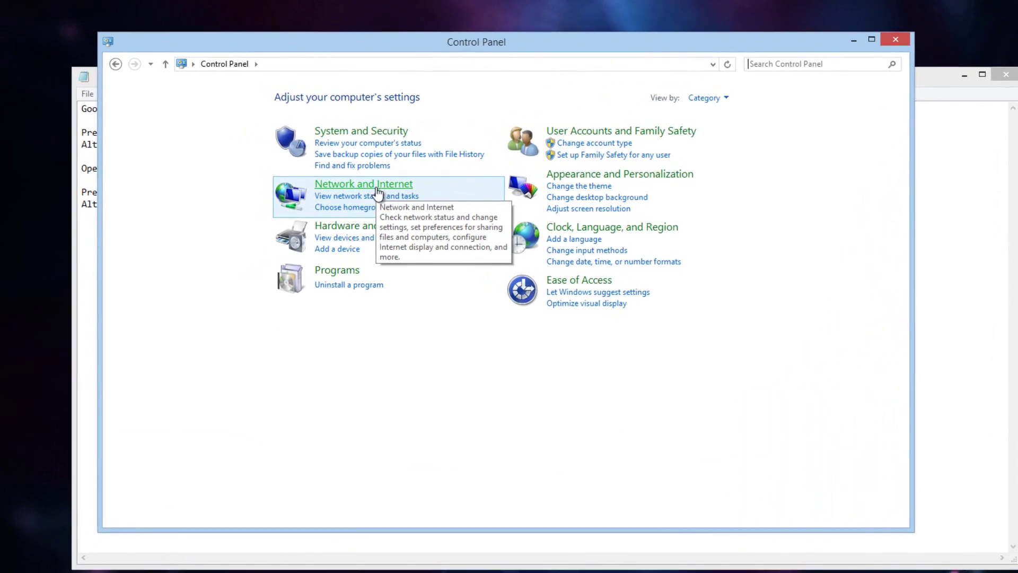
Go through Network and Internet and Network and Sharing Center to the eight-adapter Network Connections list
left_click(377, 186)
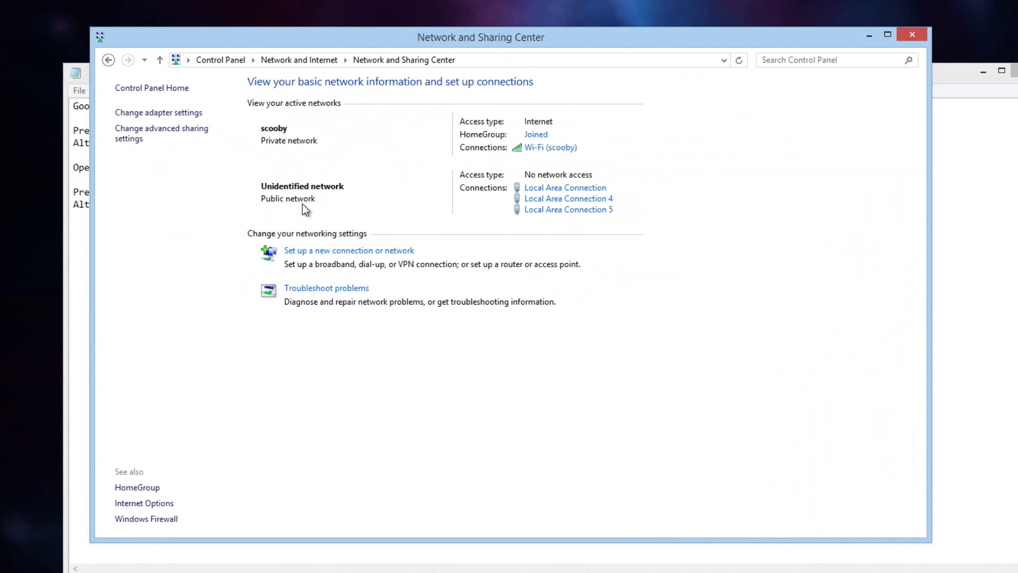
left_click(108, 60)
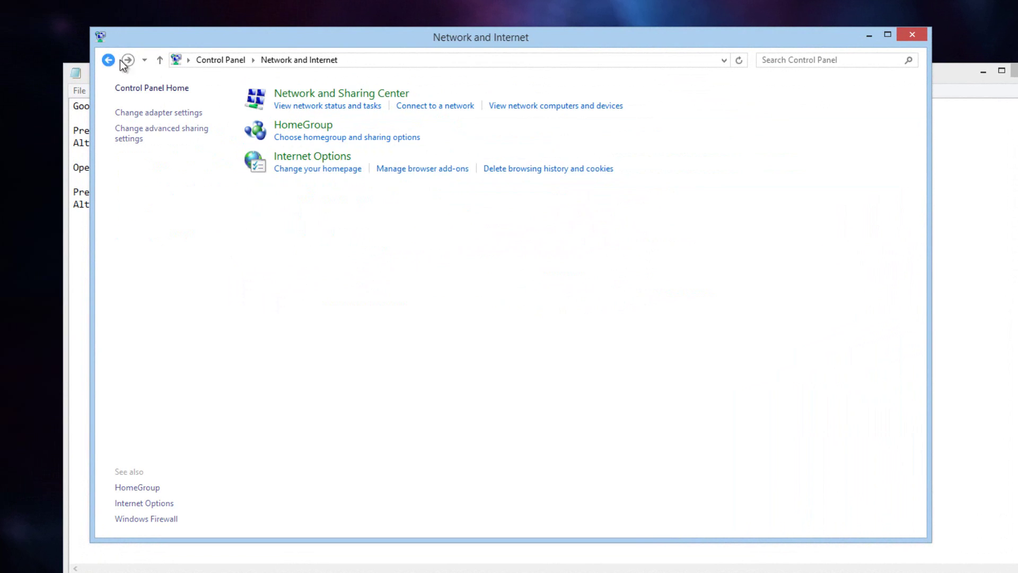
left_click(317, 93)
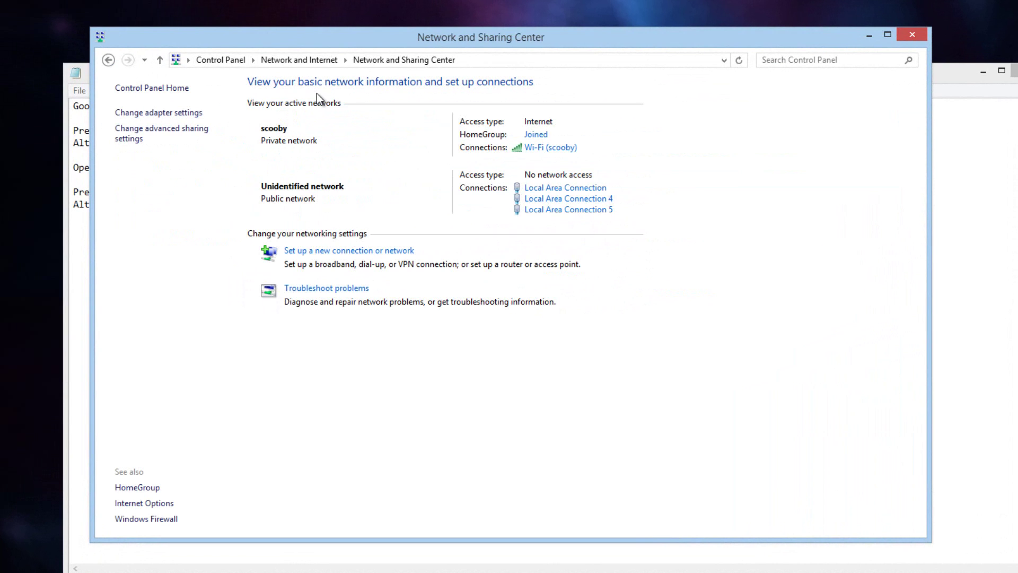
left_click(198, 114)
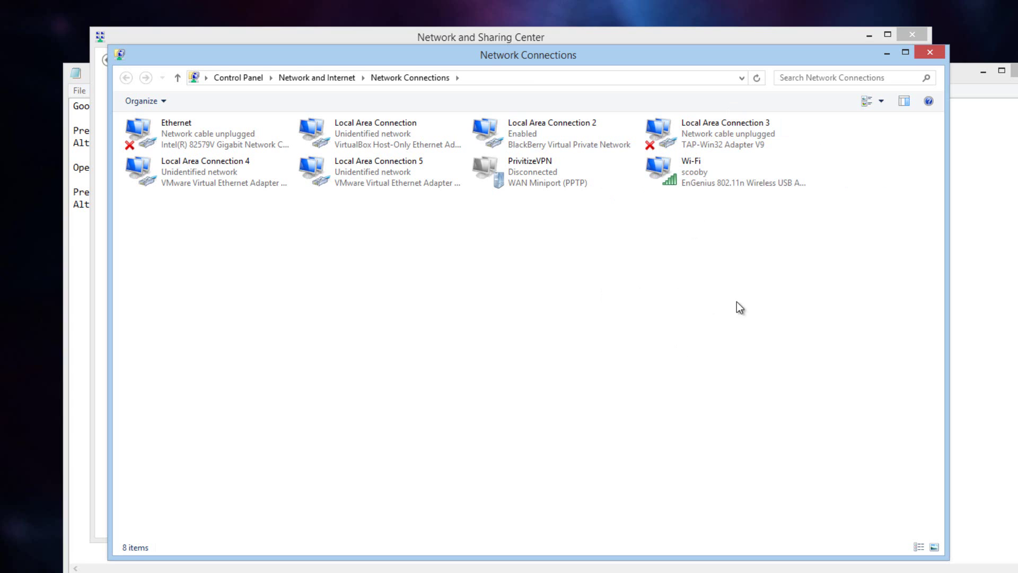
Open the Wi-Fi adapter's IPv4 properties and switch to manually entered DNS server addresses
right_click(694, 181)
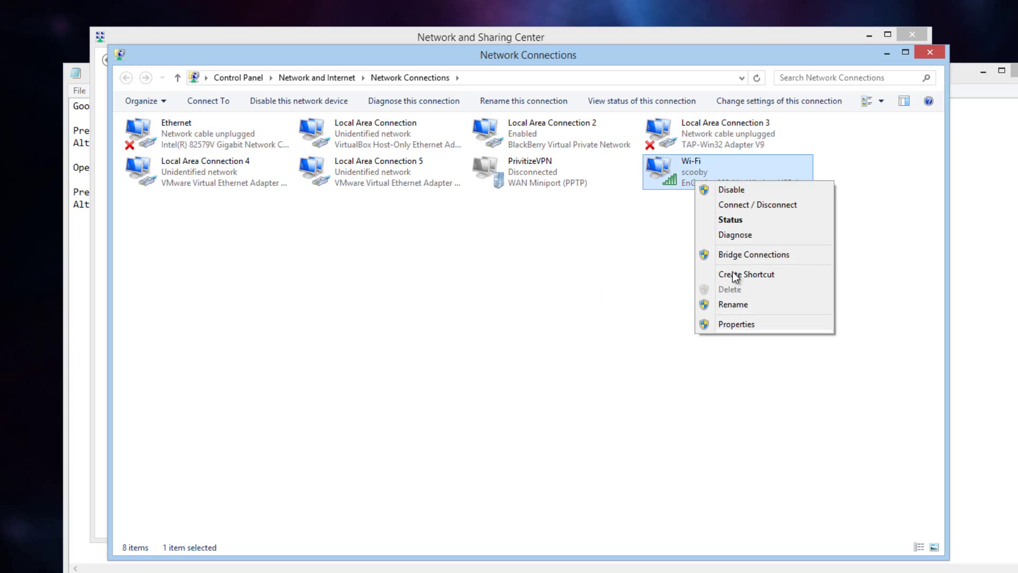
left_click(740, 323)
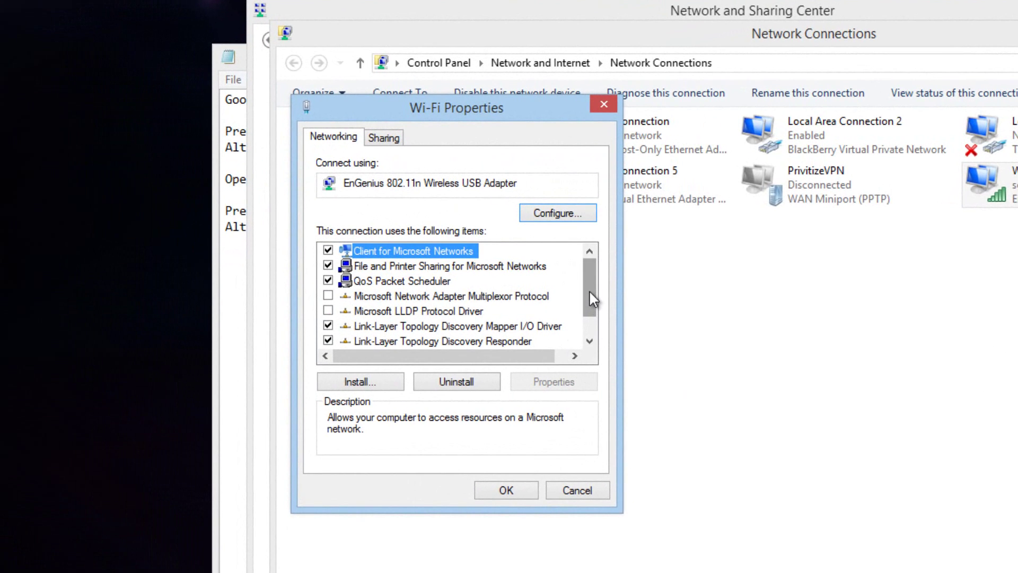
left_click_drag(590, 290, 588, 323)
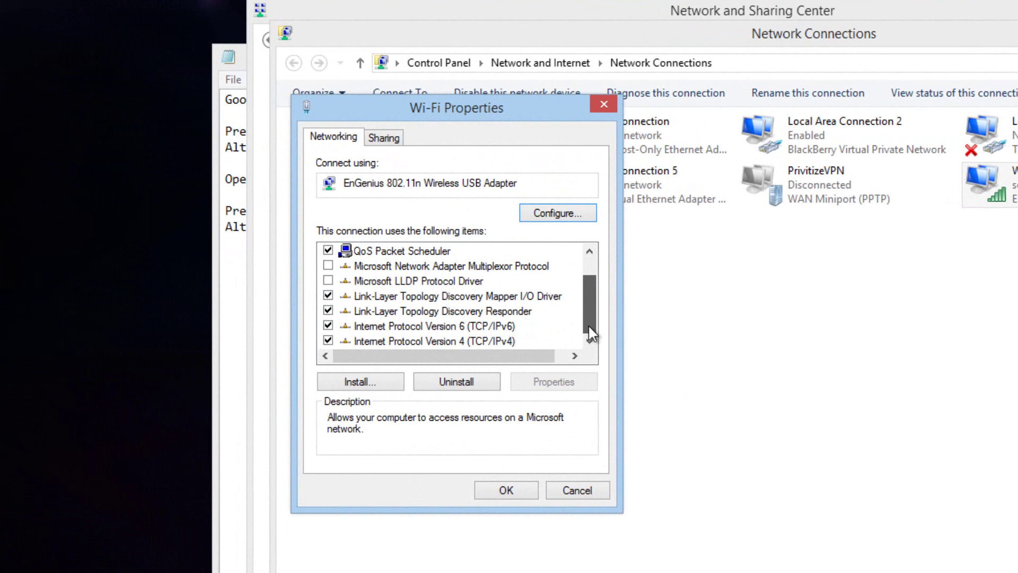
left_click(448, 338)
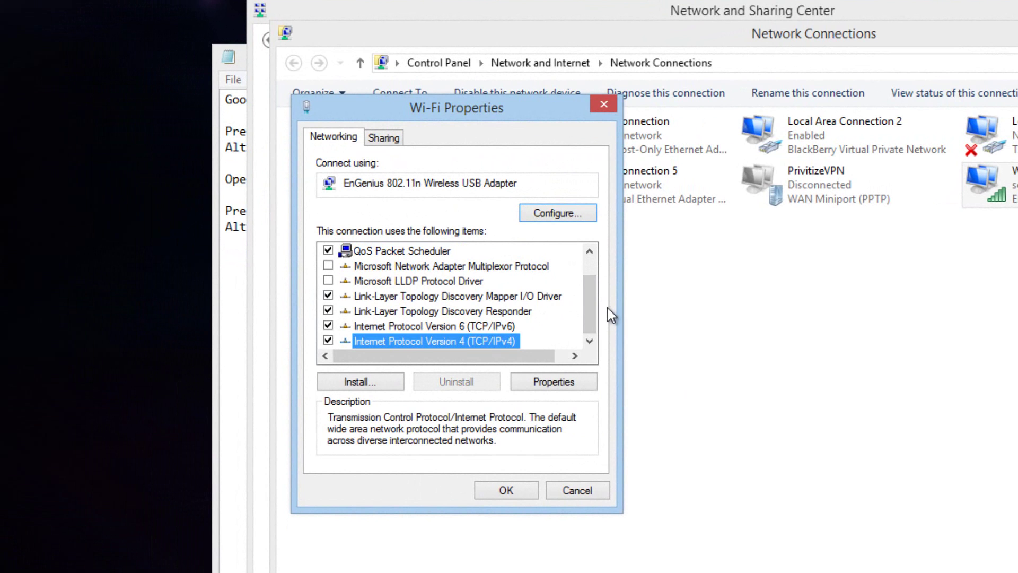
left_click(578, 383)
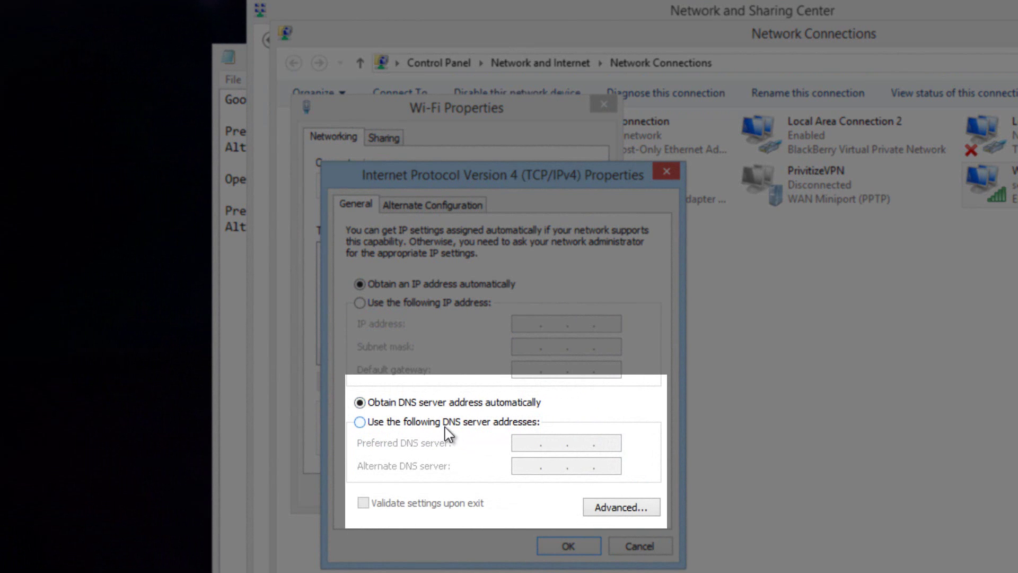
left_click(475, 422)
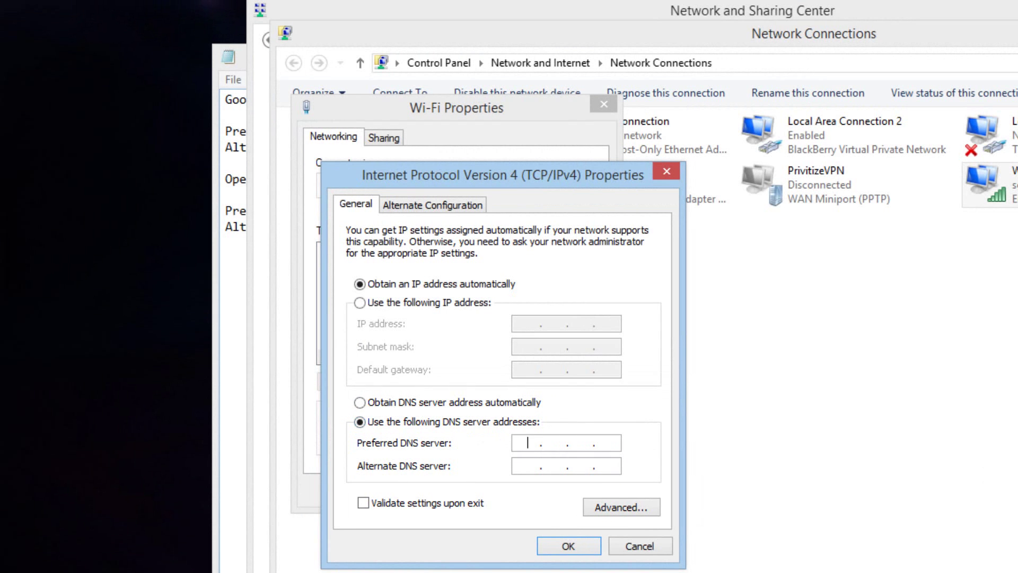
Arrange the Notepad notes beside the IPv4 properties window so both are visible
key("alt+Tab")
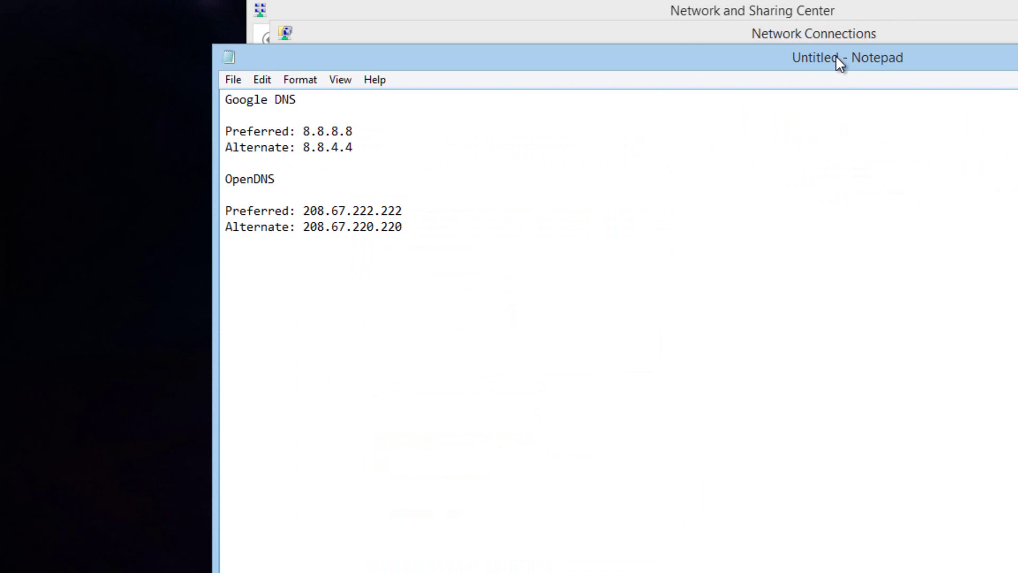
left_click_drag(870, 68, 1017, 46)
left_click_drag(901, 35, 986, 35)
left_click_drag(461, 180, 387, 138)
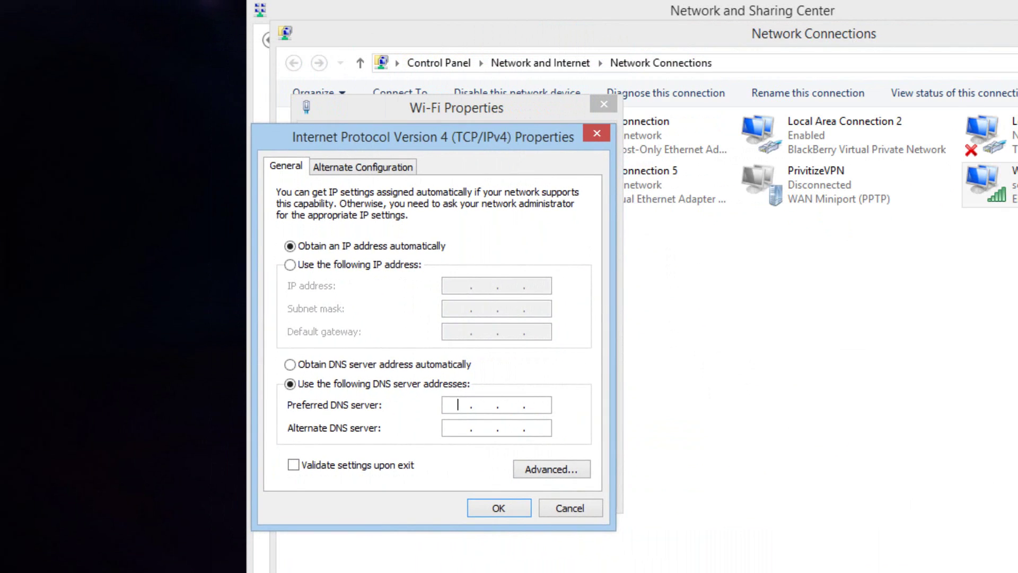
key("alt+Tab")
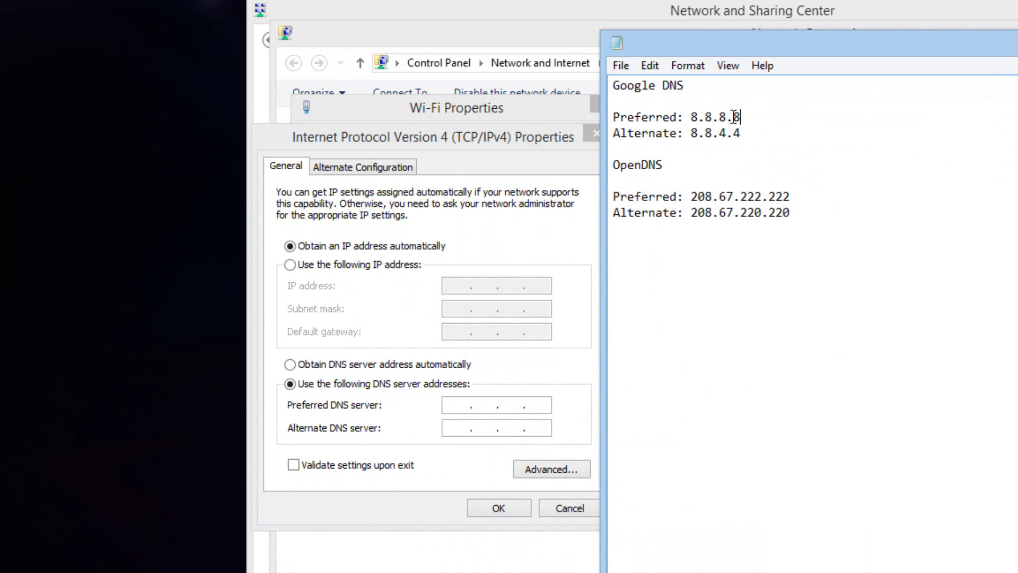
Enter preferred DNS 8.8.8.8 and alternate DNS 8.8.4.4, then confirm with OK
left_click_drag(740, 117, 705, 117)
left_click(454, 404)
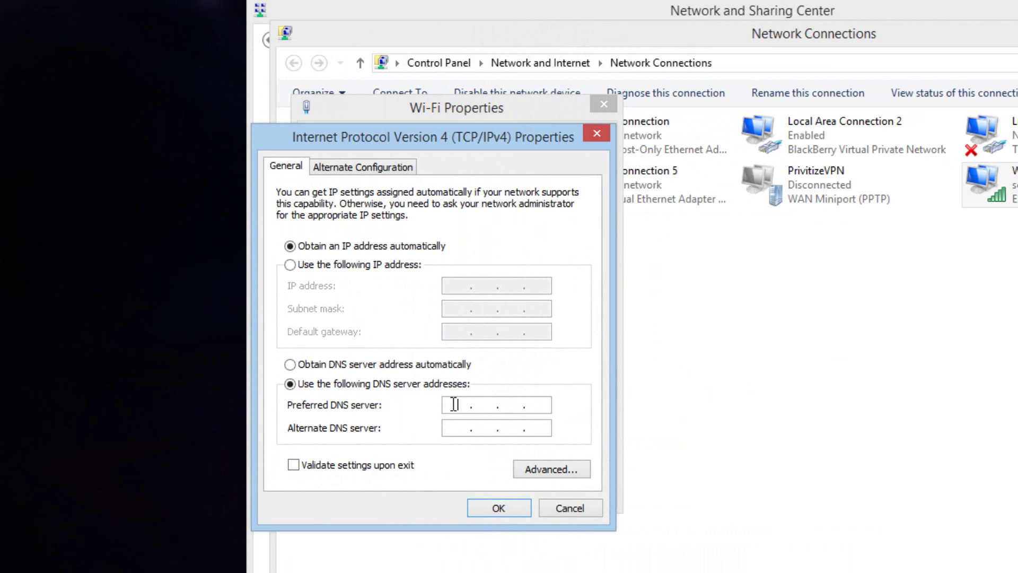
type("8.8.8.8")
key("alt+Tab")
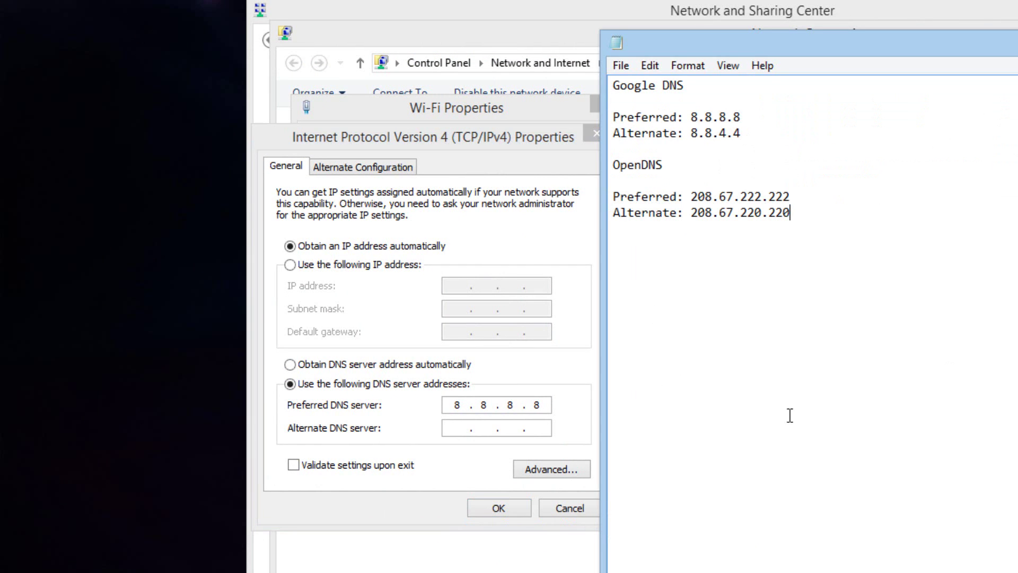
left_click(453, 430)
type("8 . 8 . 4 . 4")
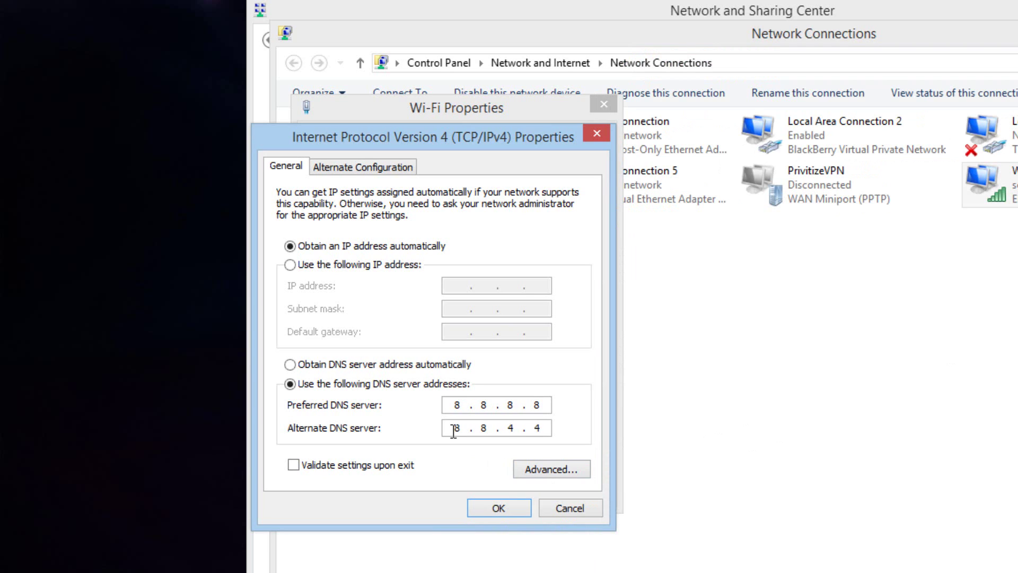
left_click(499, 507)
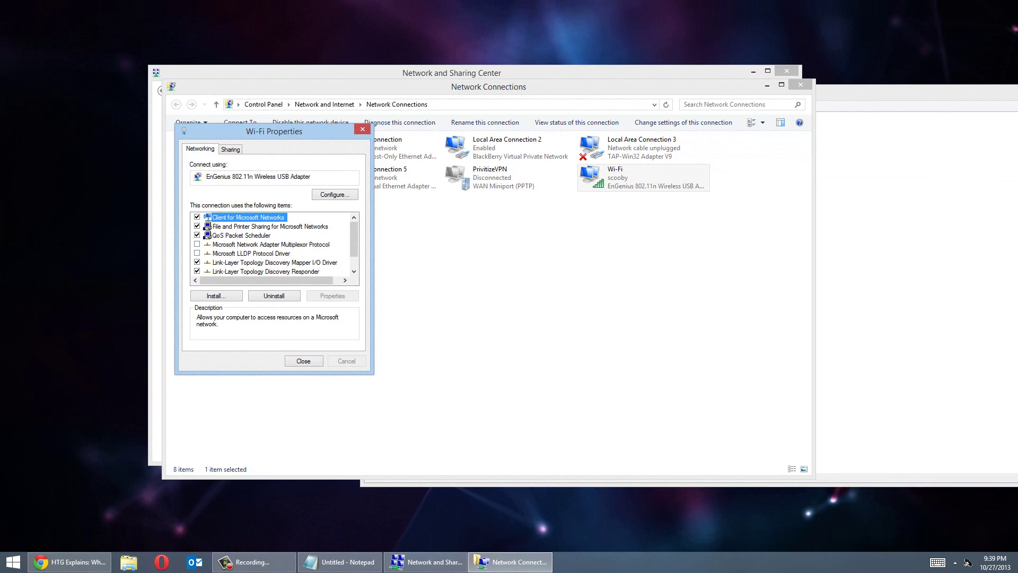
left_click(43, 561)
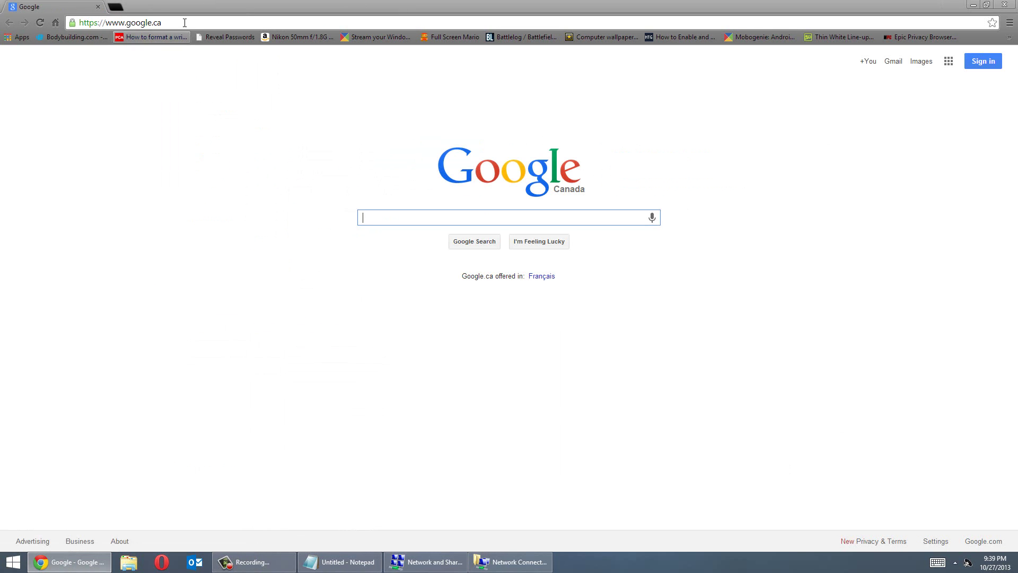
left_click(81, 22)
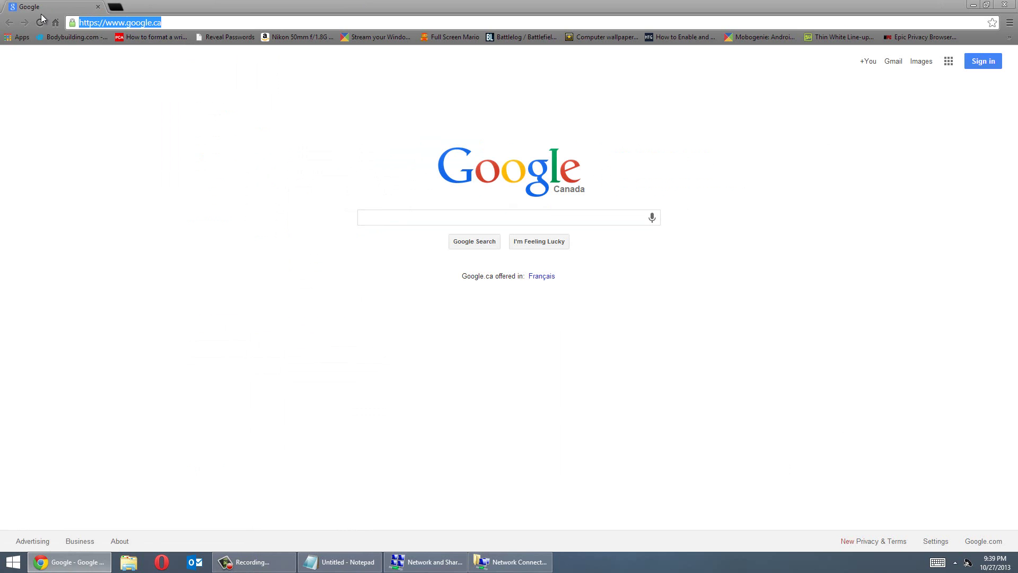
type("www.youtube.com")
key("Return")
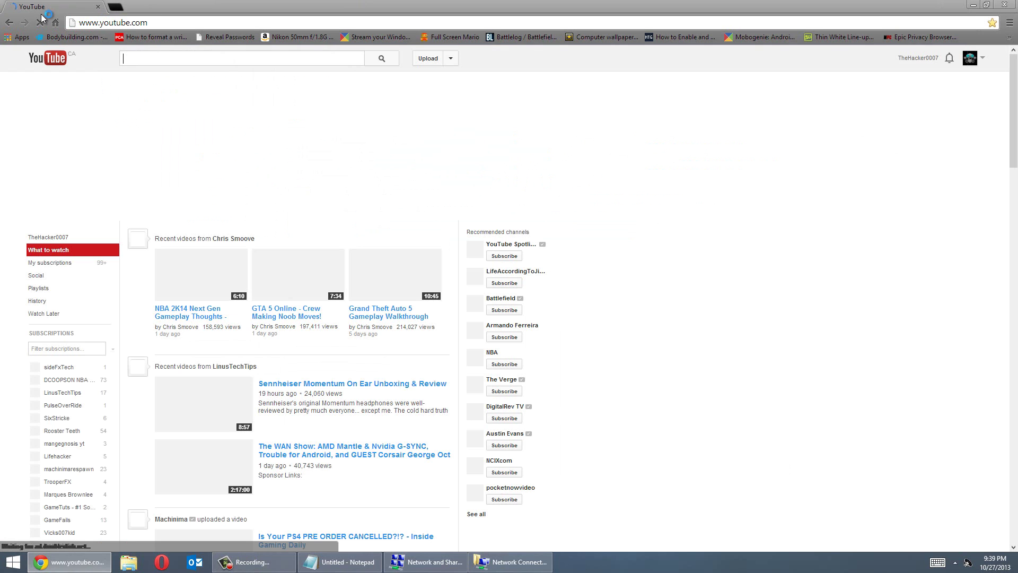
scroll(689, 183, "down", 2)
scroll(689, 183, "down", 9)
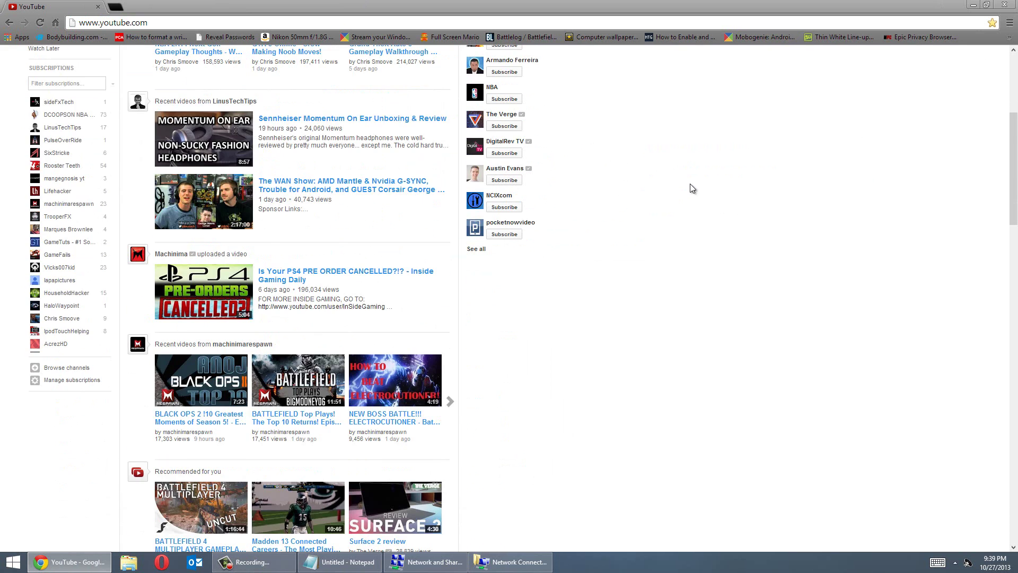
left_click(230, 24)
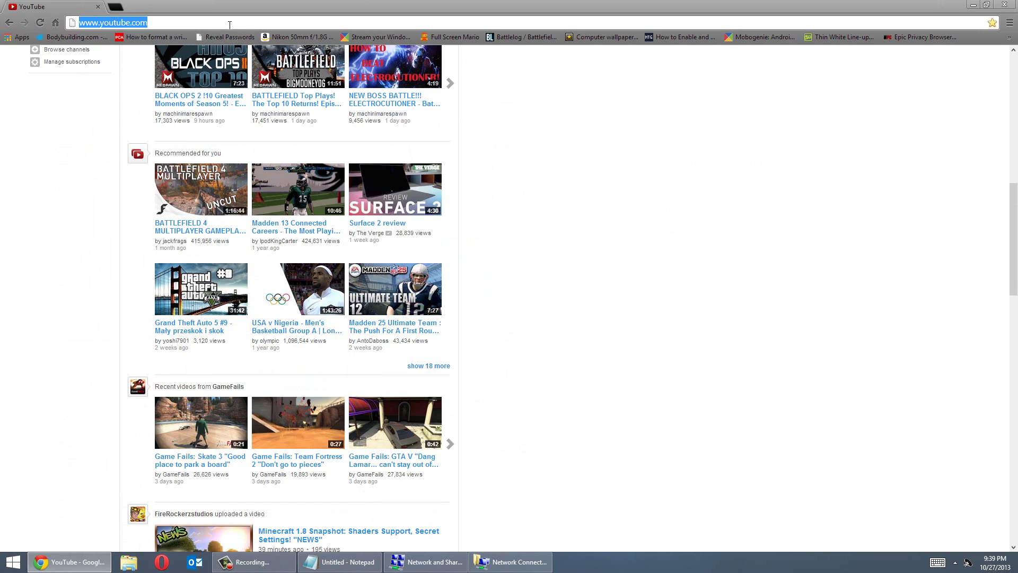
type("google.com/adsense/v3/app#home")
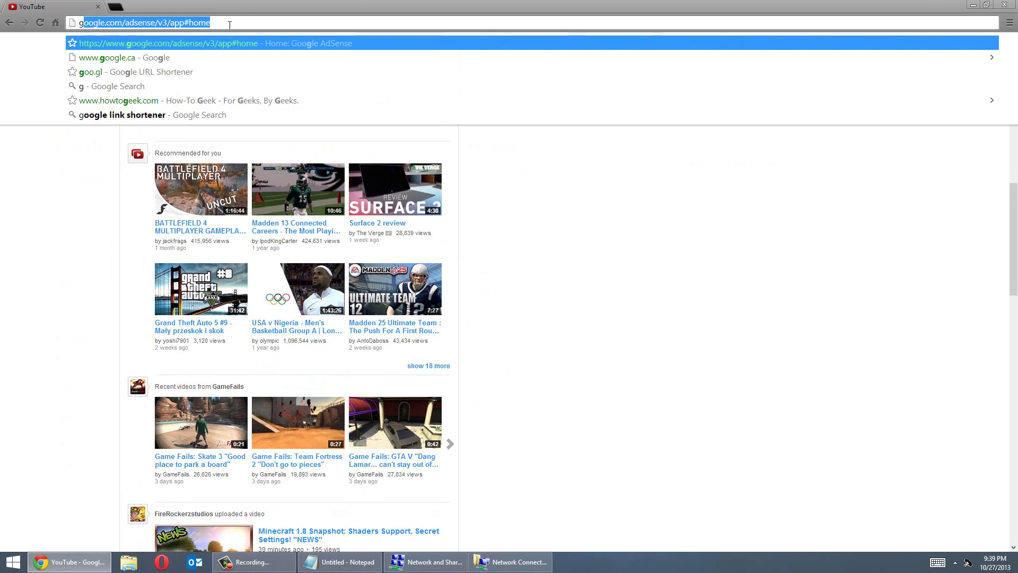
key("Down")
key("Return")
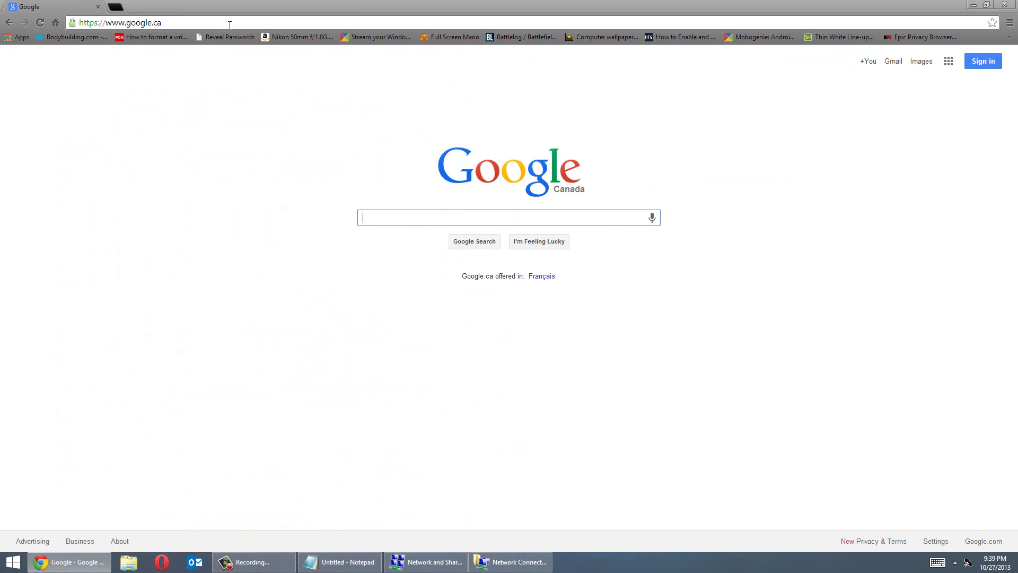
left_click(97, 7)
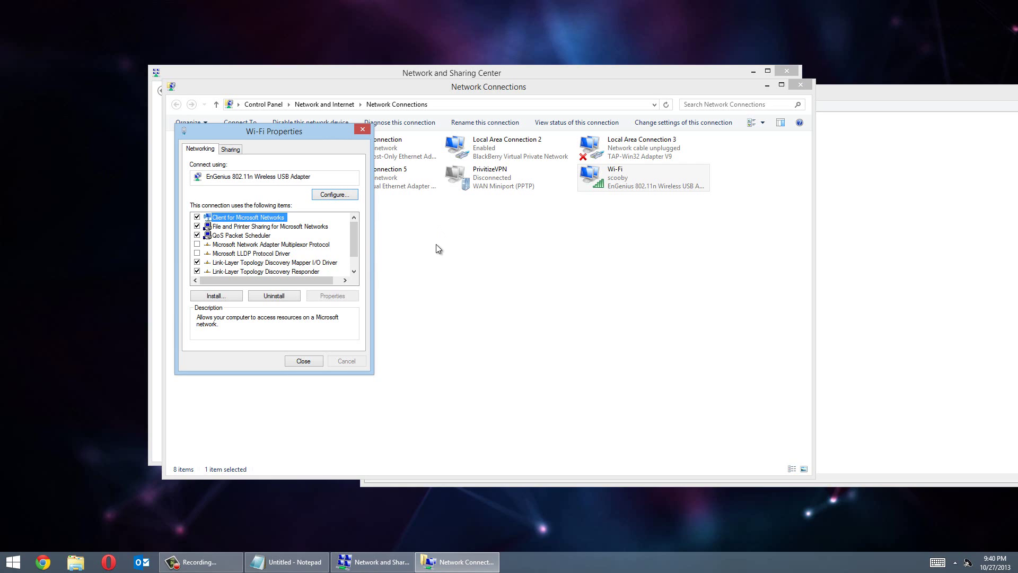
Reopen the Wi-Fi IPv4 properties, clear the Google DNS entries and choose manual DNS addresses
left_click_drag(354, 239, 361, 258)
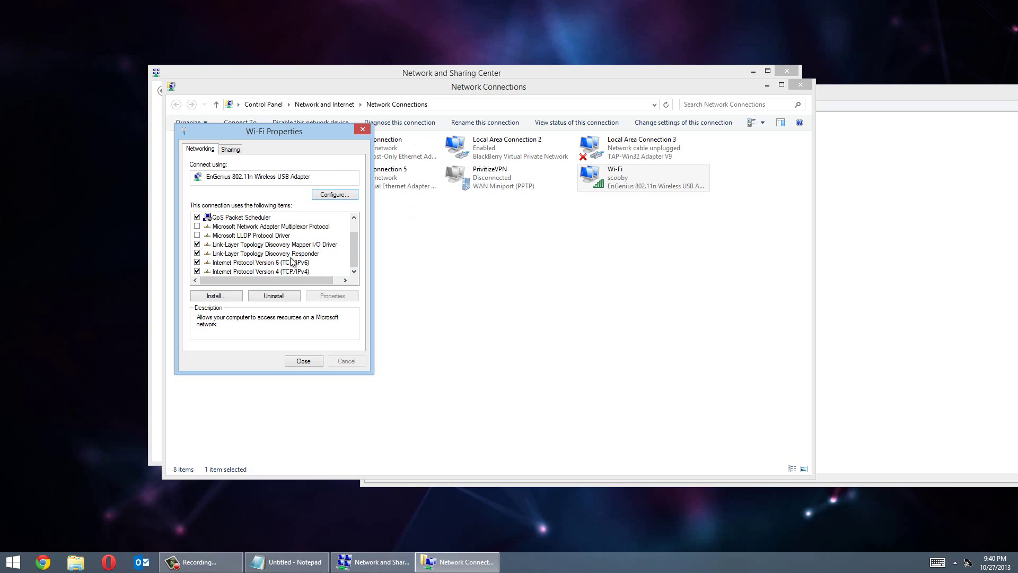
left_click(263, 271)
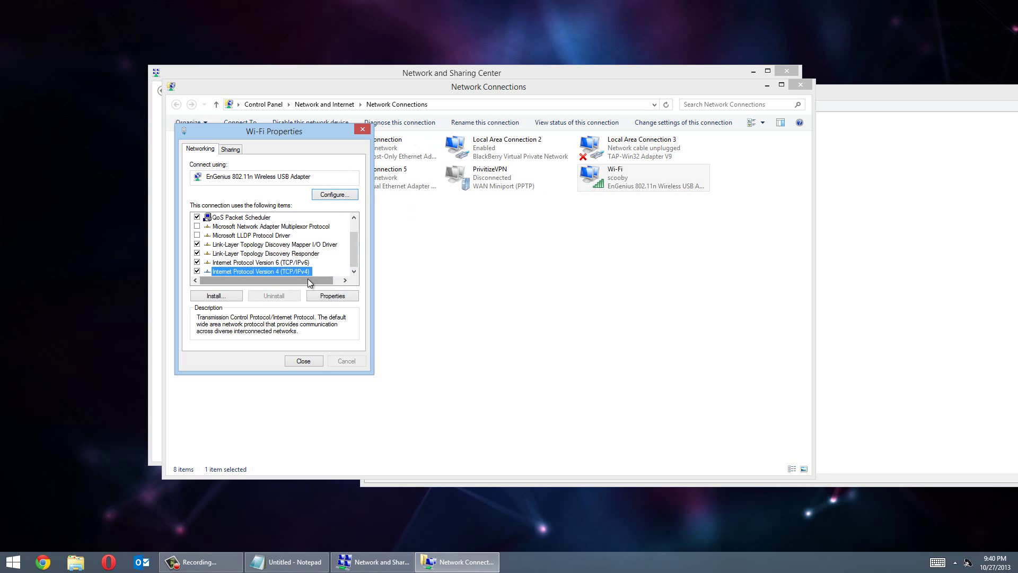
left_click(320, 295)
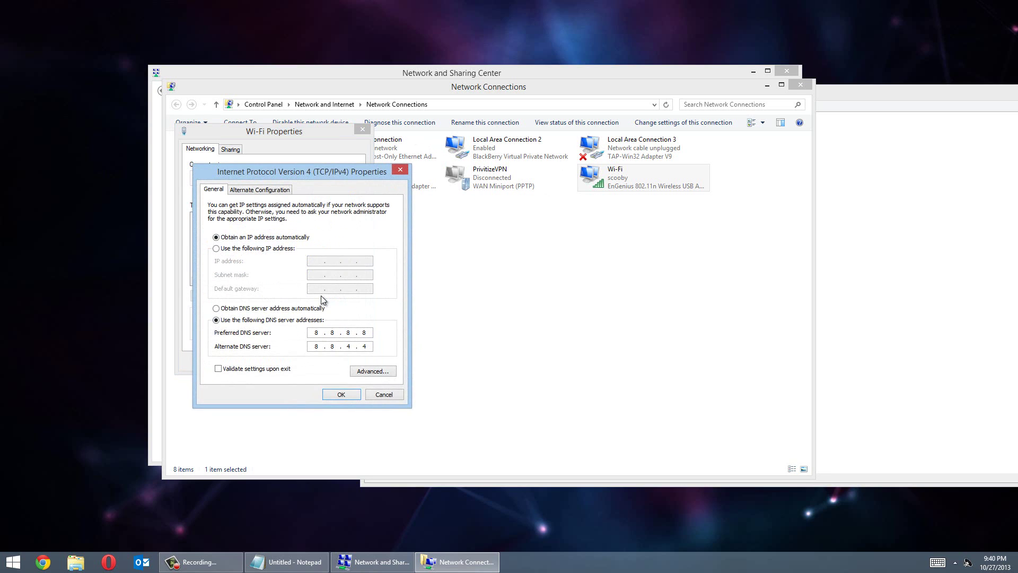
left_click(310, 309)
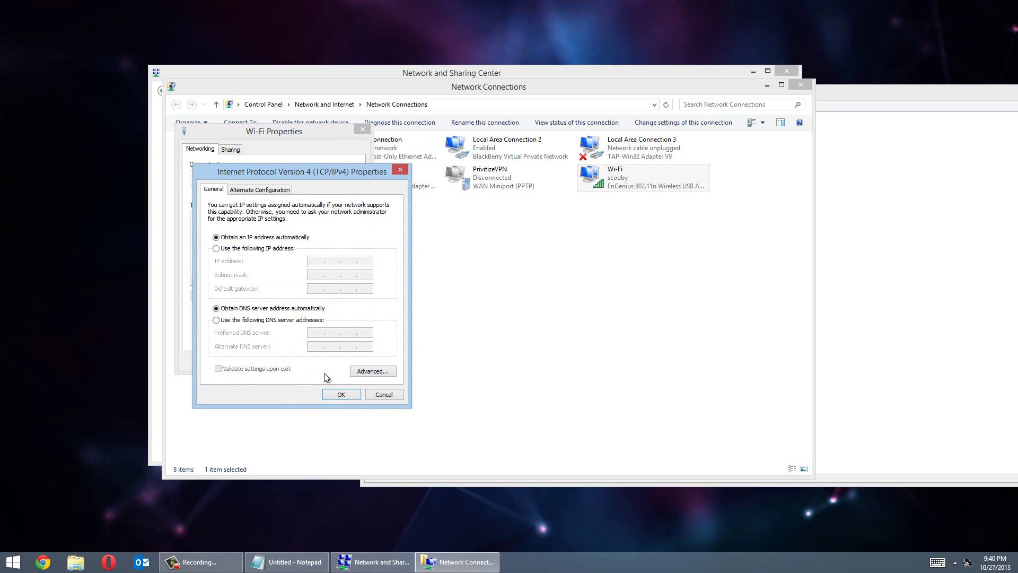
left_click(948, 131)
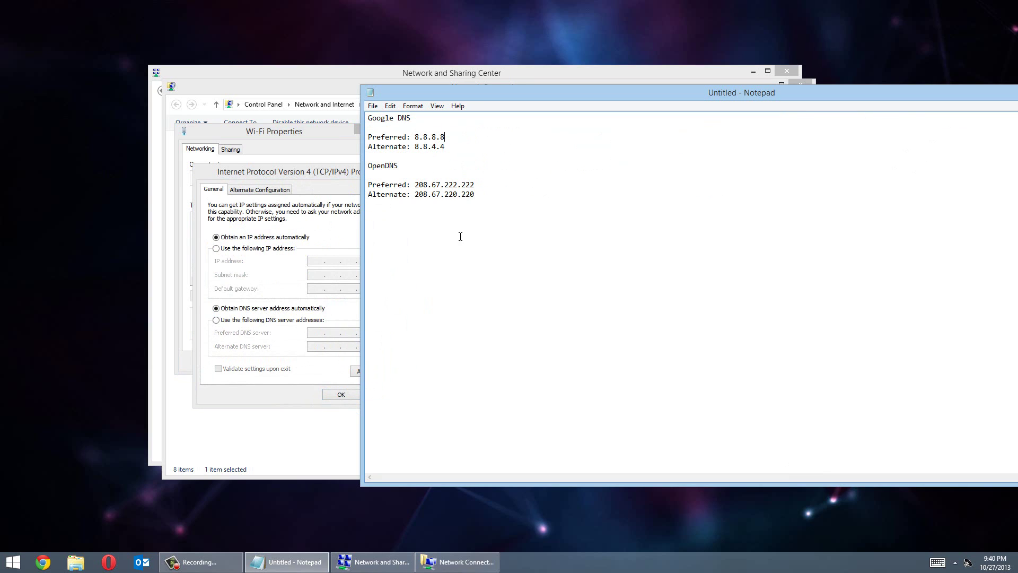
left_click(258, 320)
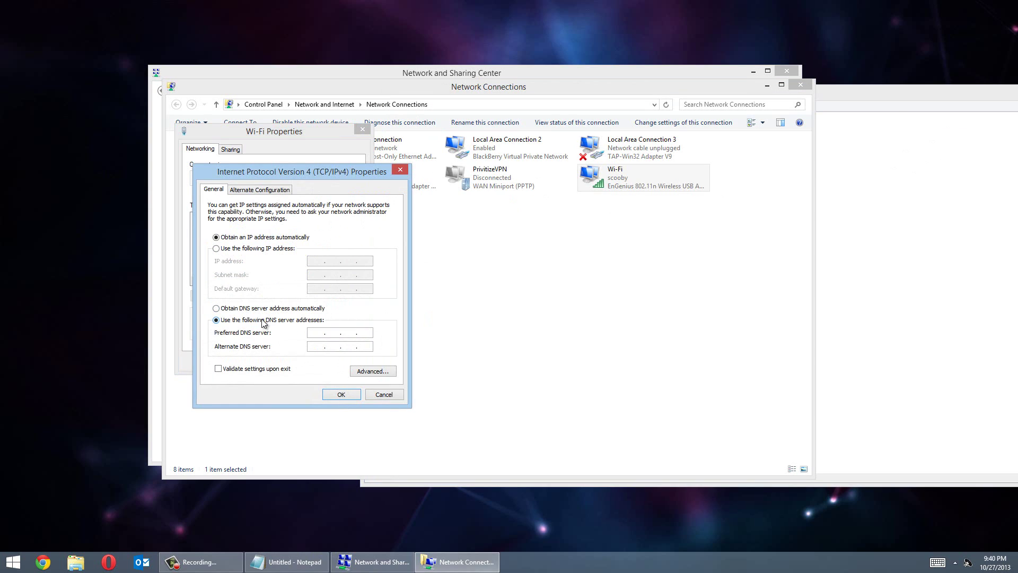
Copy 208.67.222.222 from the notes and paste it as the preferred DNS server
left_click(865, 209)
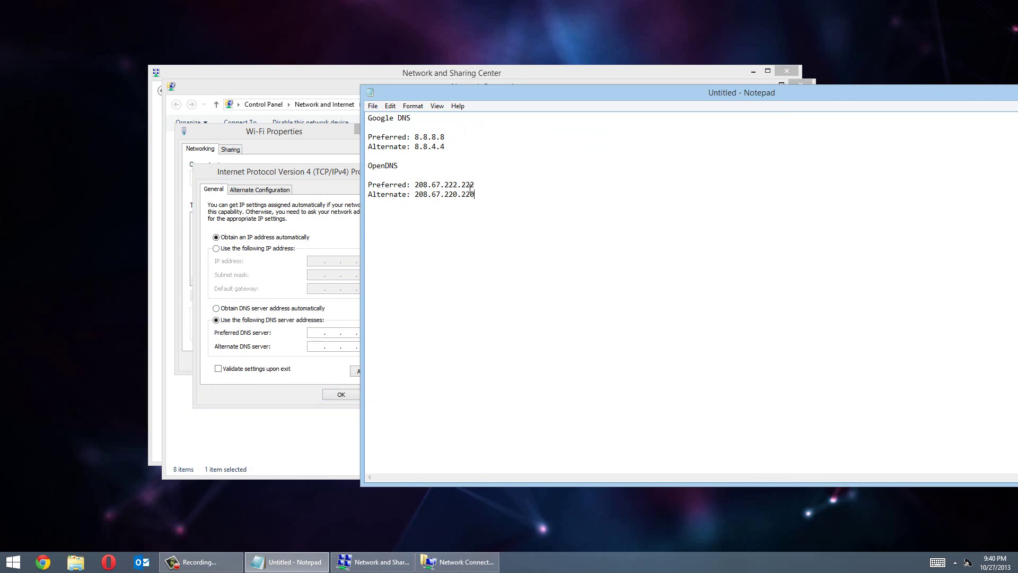
left_click_drag(474, 187, 414, 187)
right_click(415, 187)
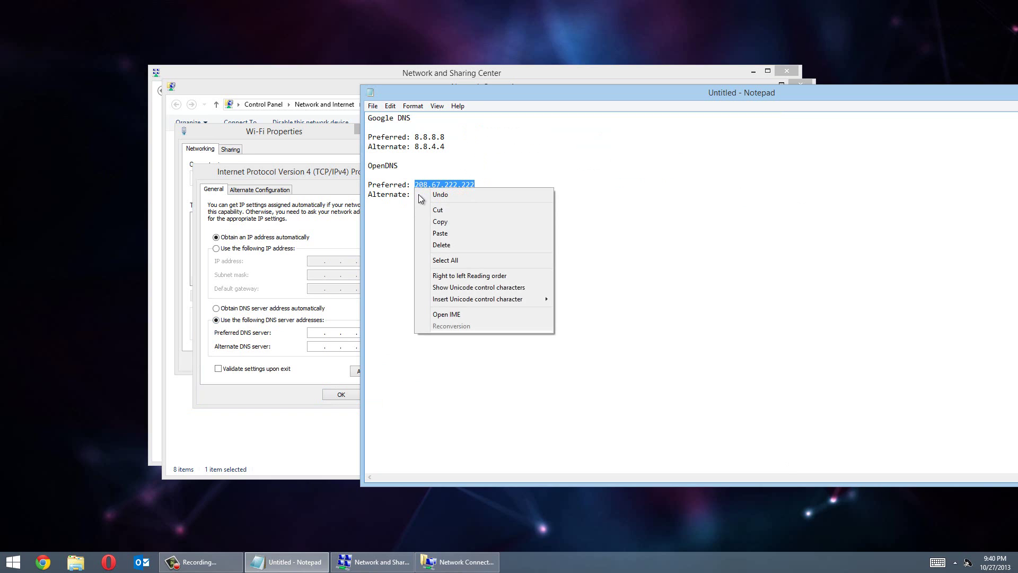
left_click(434, 222)
left_click(314, 332)
right_click(314, 332)
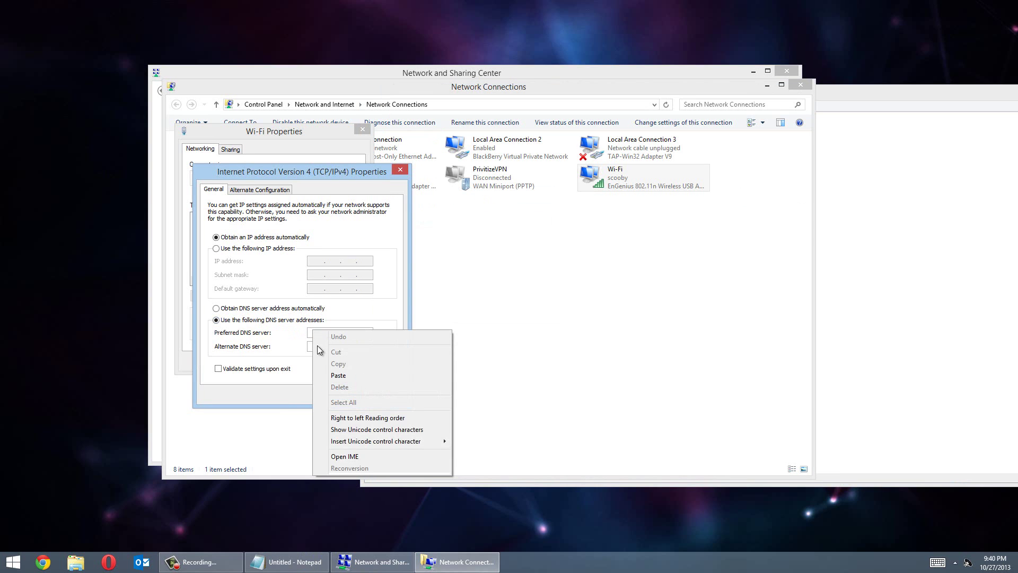
left_click(338, 375)
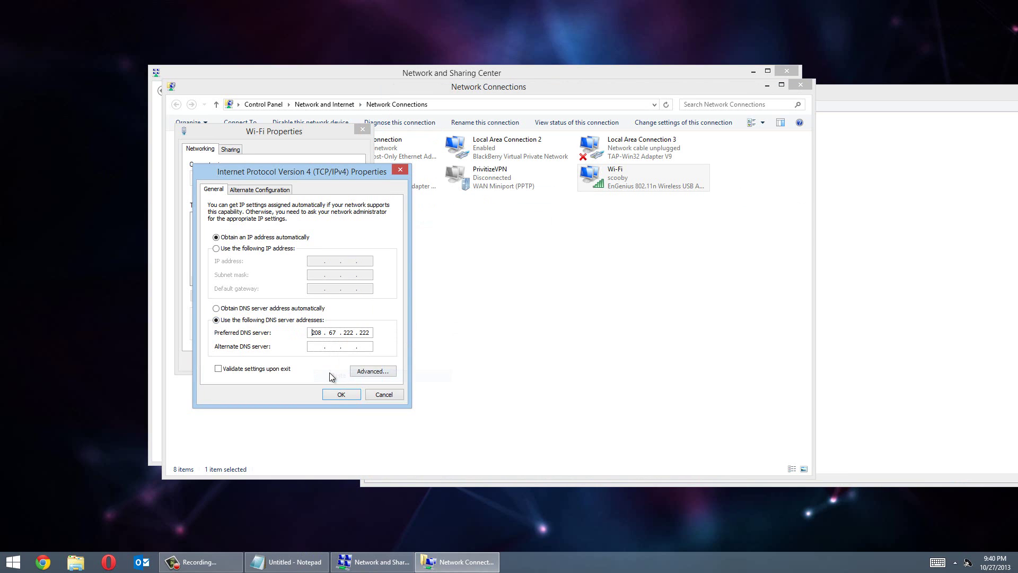
Copy 208.67.220.220 from the notes, paste it as the alternate DNS server, and save
left_click(803, 291)
left_click(820, 291)
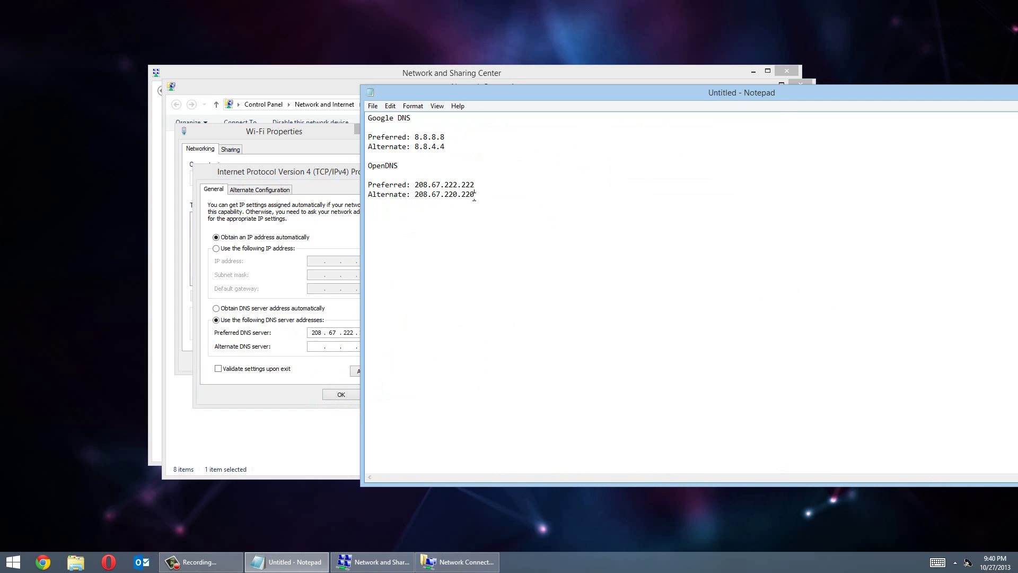
left_click_drag(475, 194, 415, 196)
right_click(422, 196)
left_click(445, 231)
left_click(313, 351)
right_click(313, 353)
left_click(330, 392)
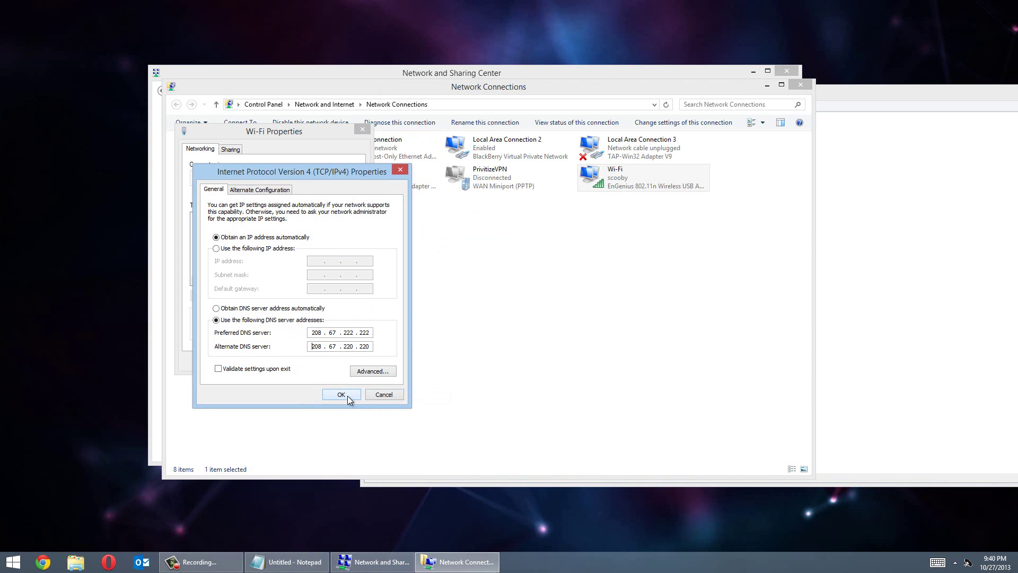
left_click(341, 394)
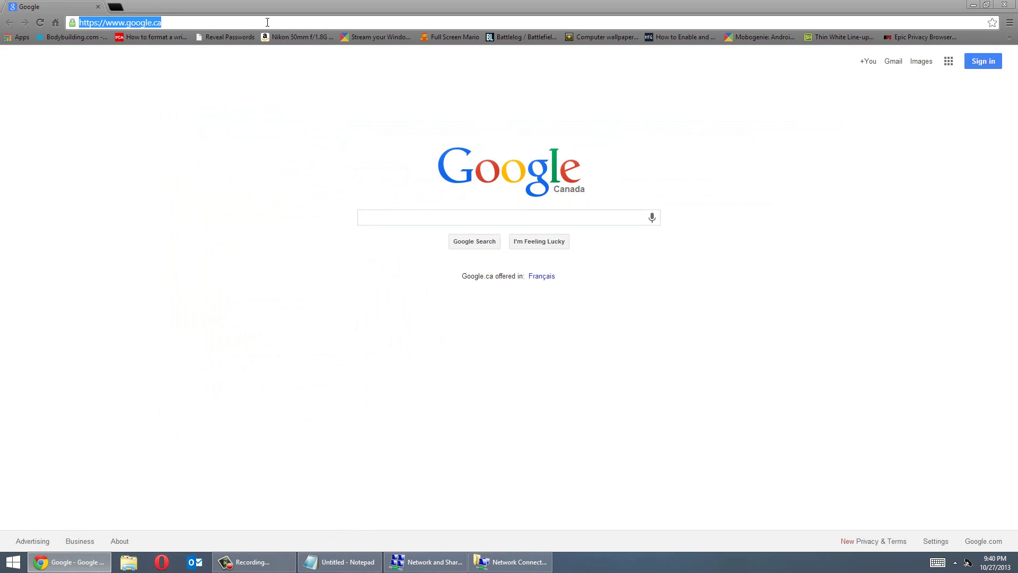
Load YouTube and then Google Canada (google.ca) from the address-bar suggestions
type("y")
key("Return")
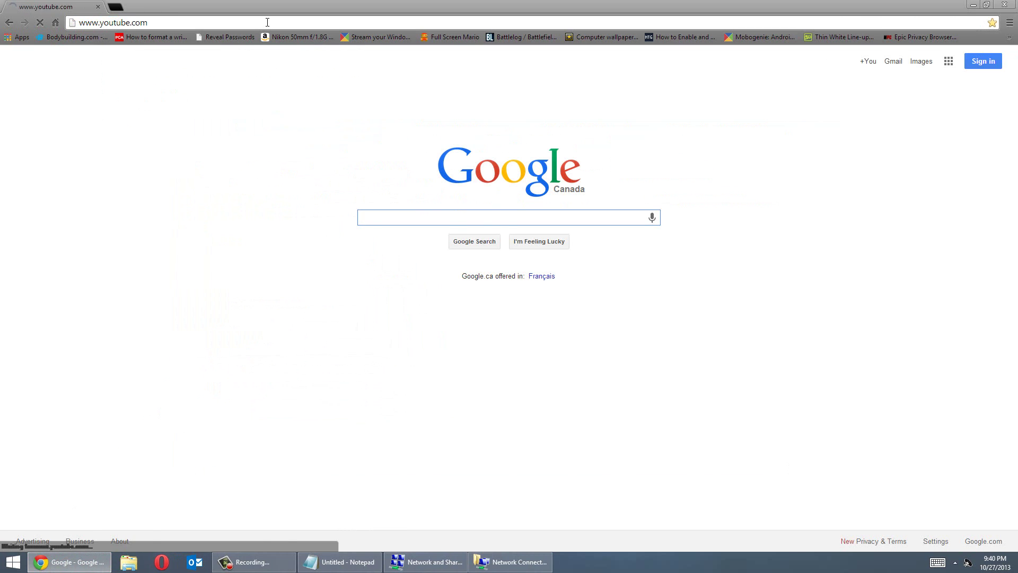
left_click(267, 22)
type("googl")
key("Return")
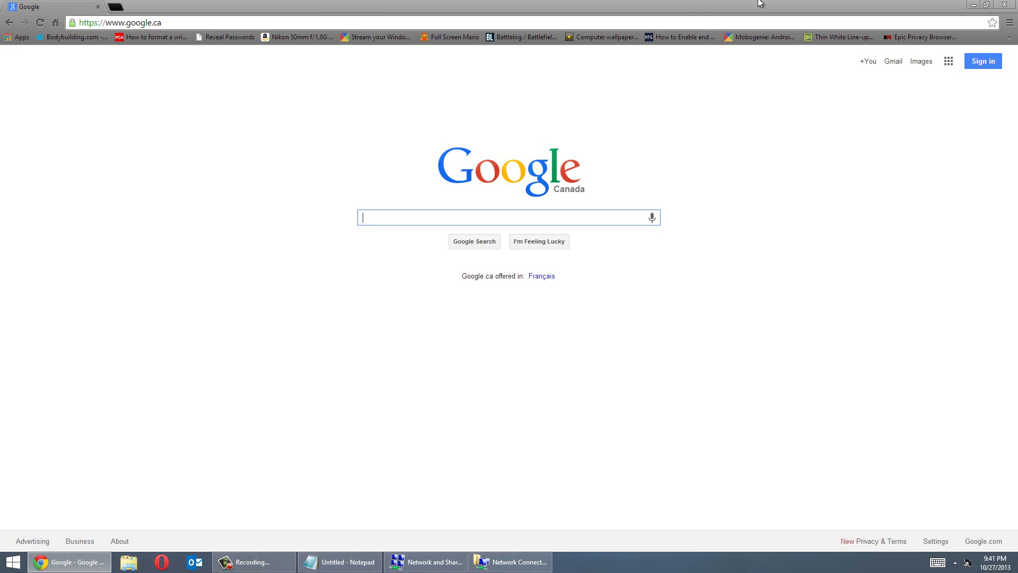
Minimize Chrome to bring the Network Connections window back in front
left_click(975, 5)
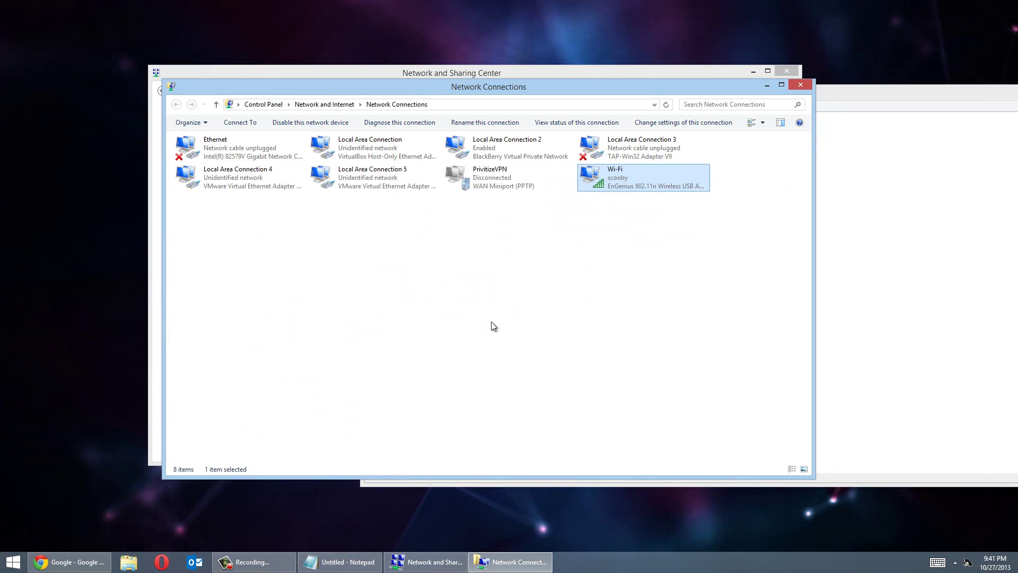